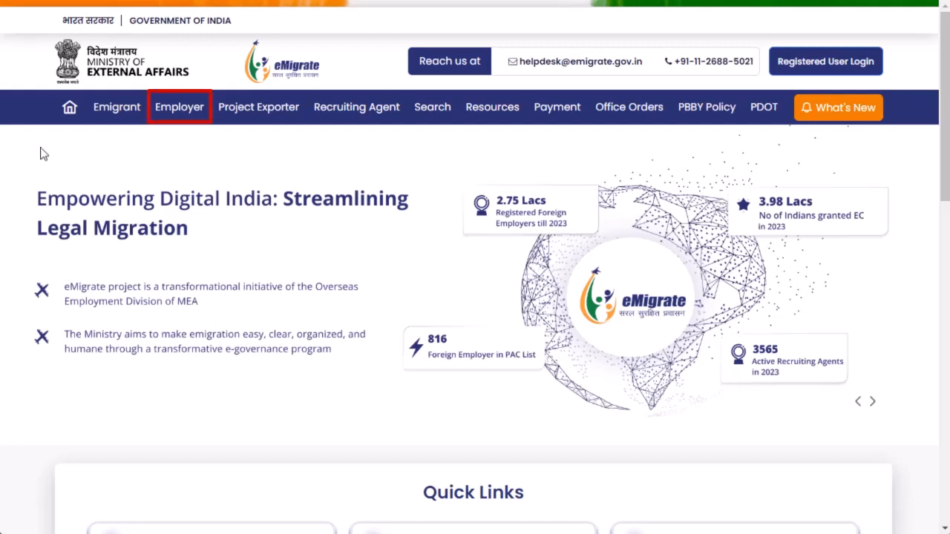
Open the employer registration form for an individual employer.
left_click(194, 116)
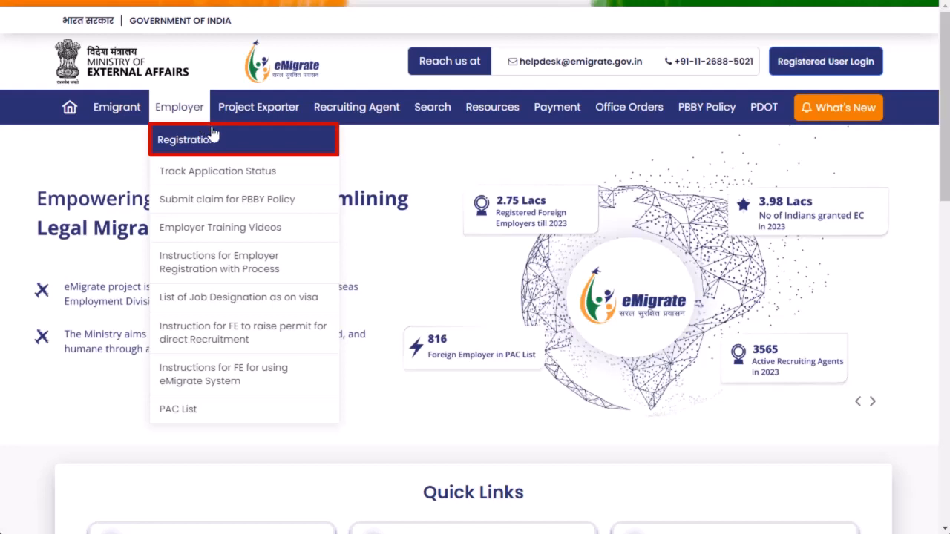
left_click(233, 147)
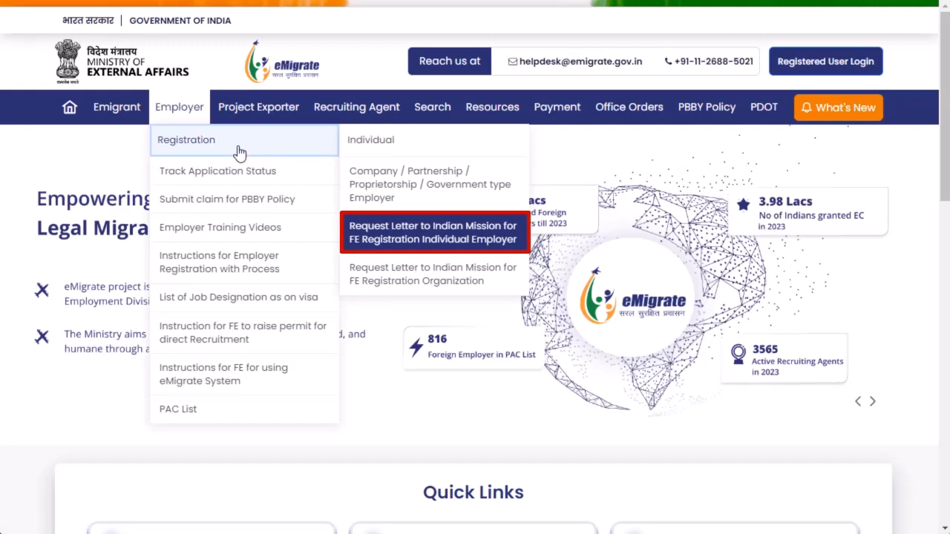
left_click(429, 253)
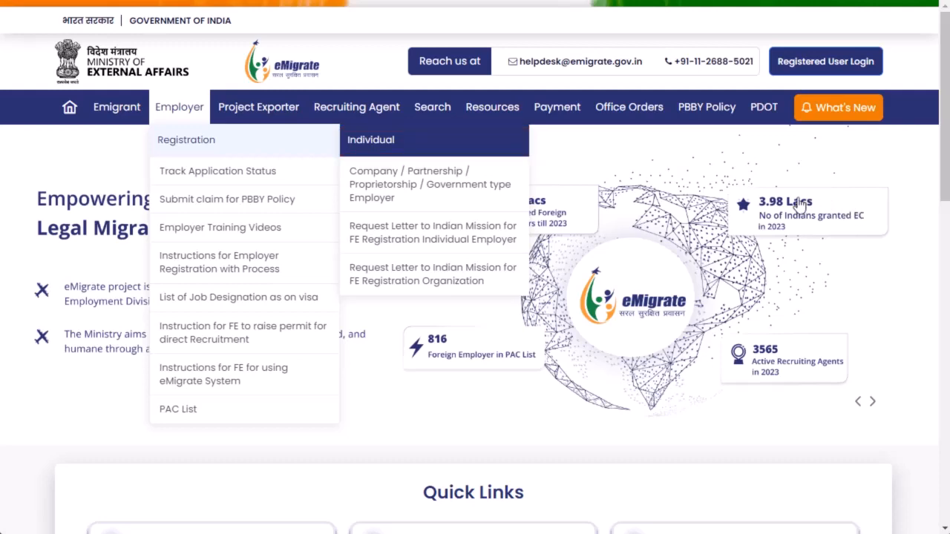
left_click(431, 154)
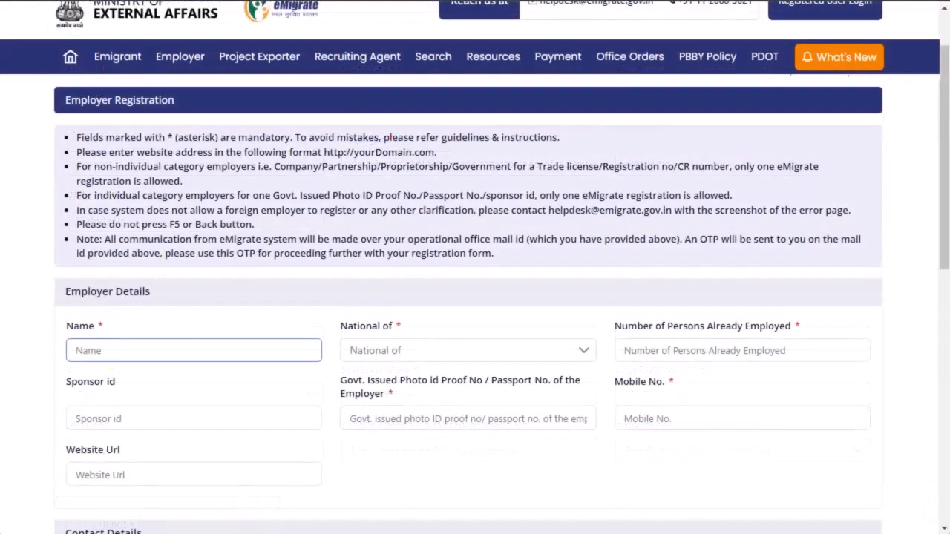
Enter the employer's full name in the employer details.
left_click(227, 350)
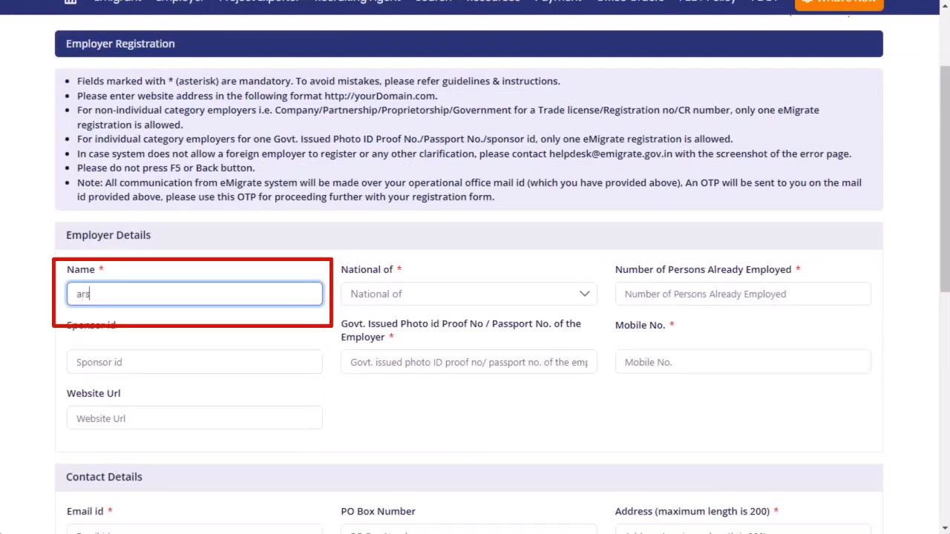
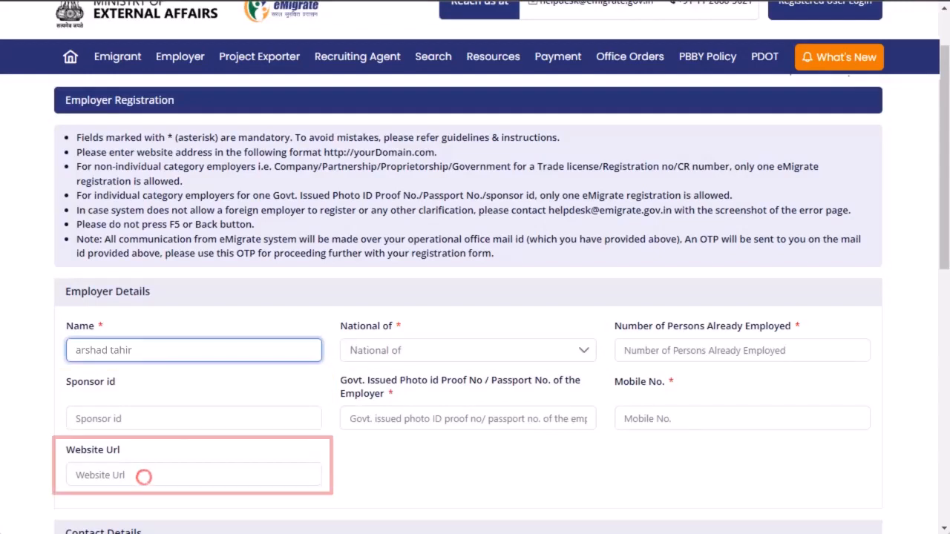
key("Tab")
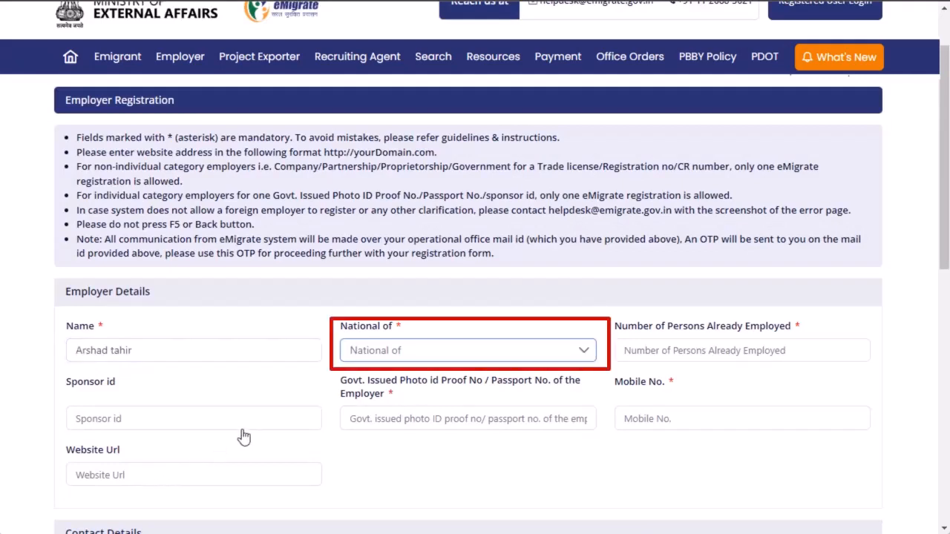
Set the employer's nationality to KUWAIT and the number of persons already employed to 200.
left_click(398, 352)
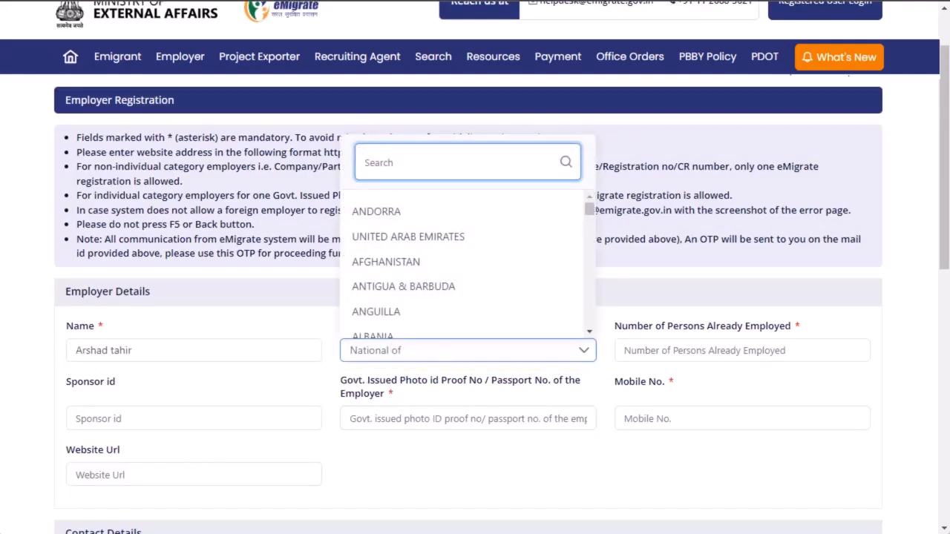
type("Ku")
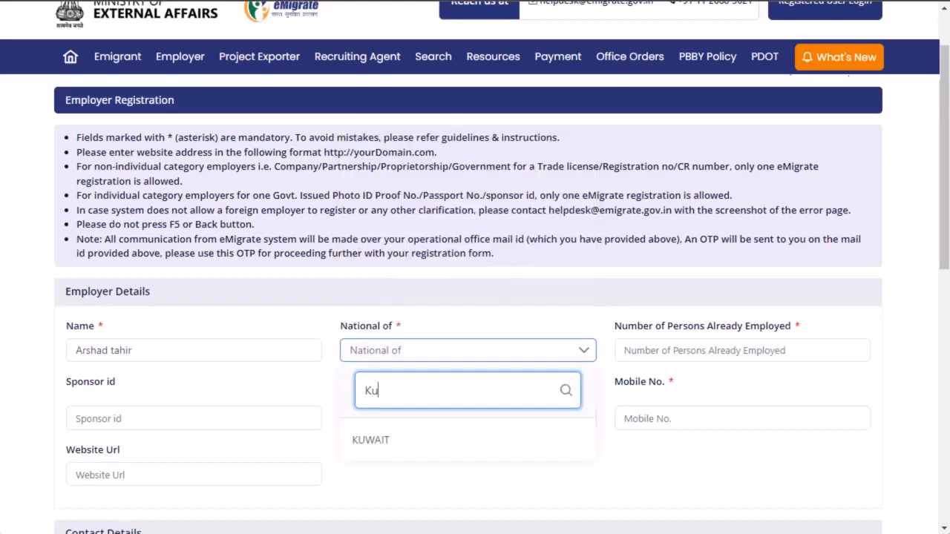
left_click(387, 447)
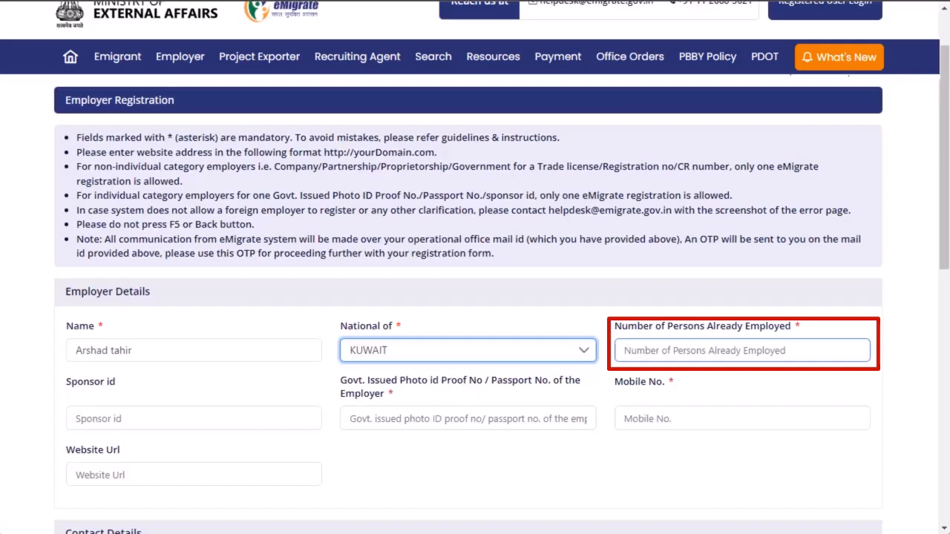
left_click(636, 349)
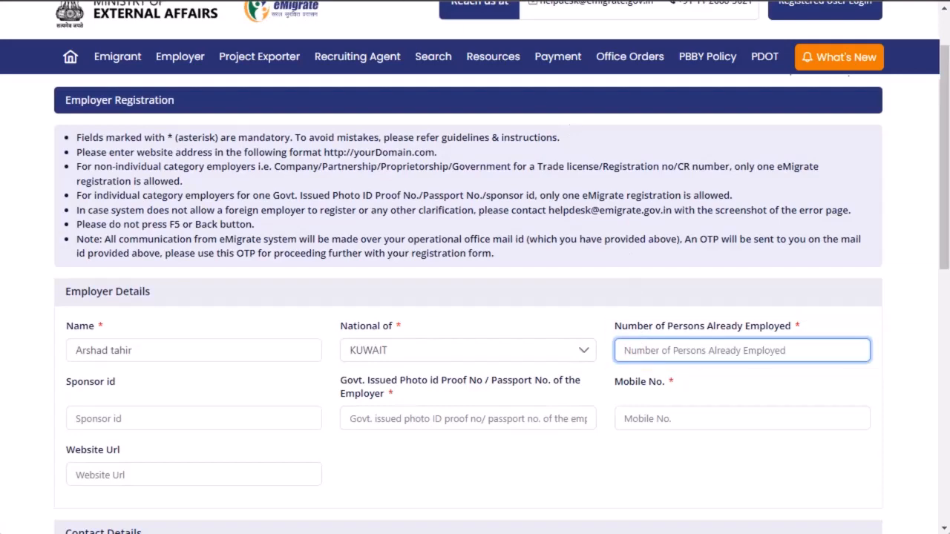
type("200")
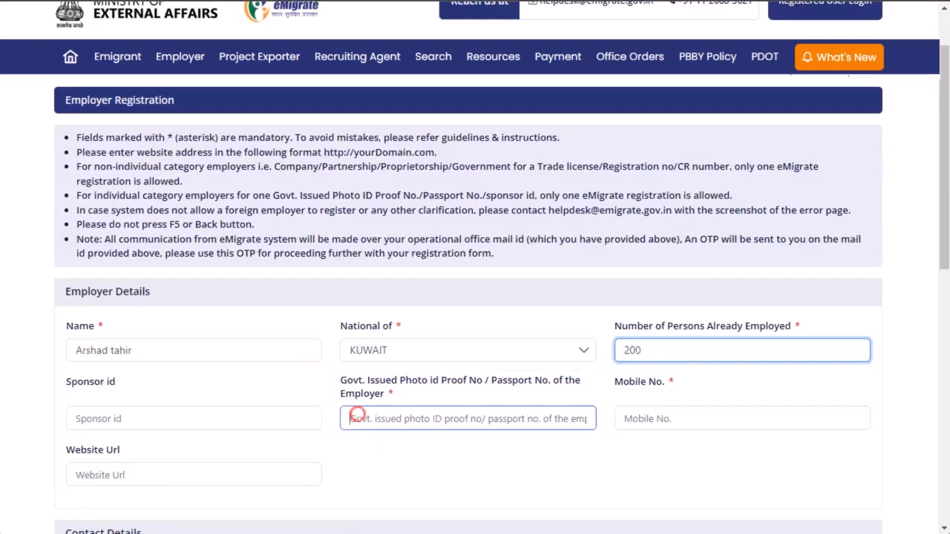
Enter the employer's government-issued photo ID or passport number in the employer details.
left_click(352, 417)
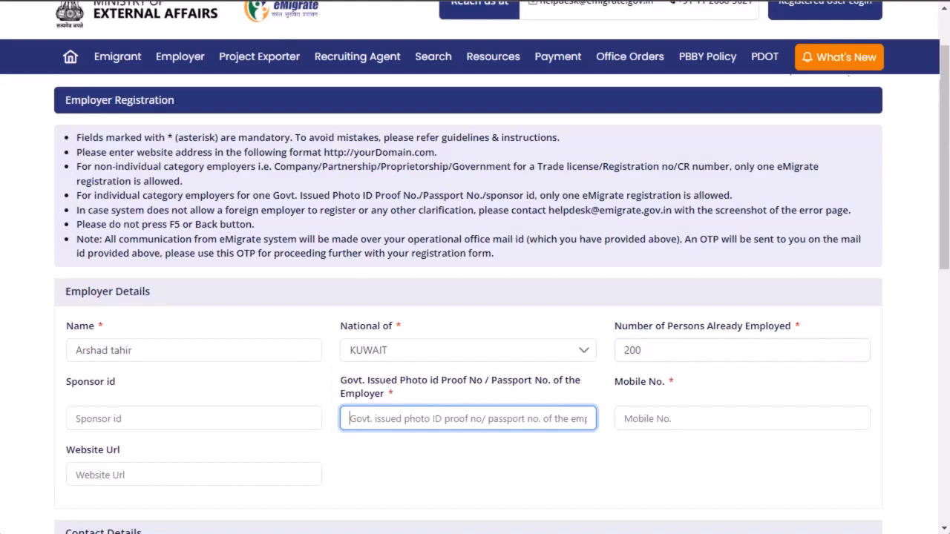
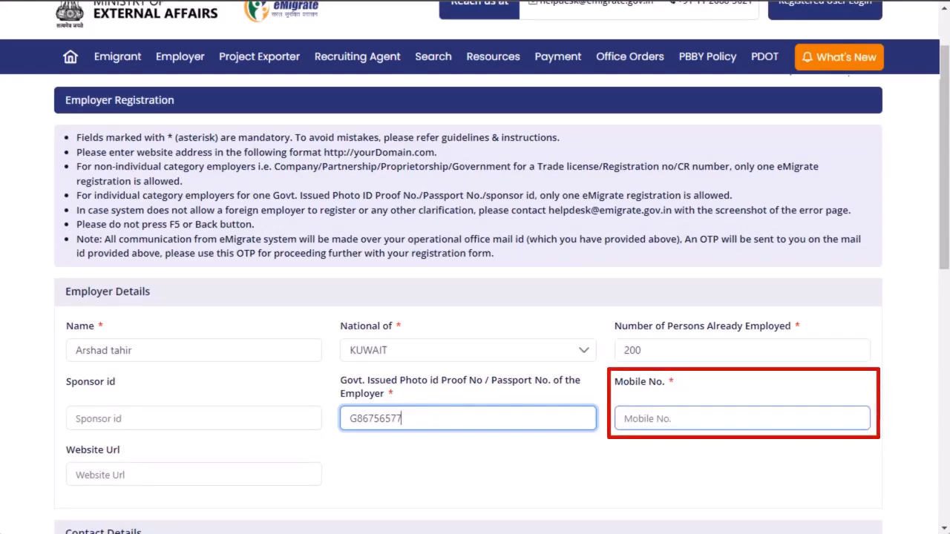
Enter the employer's mobile number with its country code in the employer details.
left_click(687, 418)
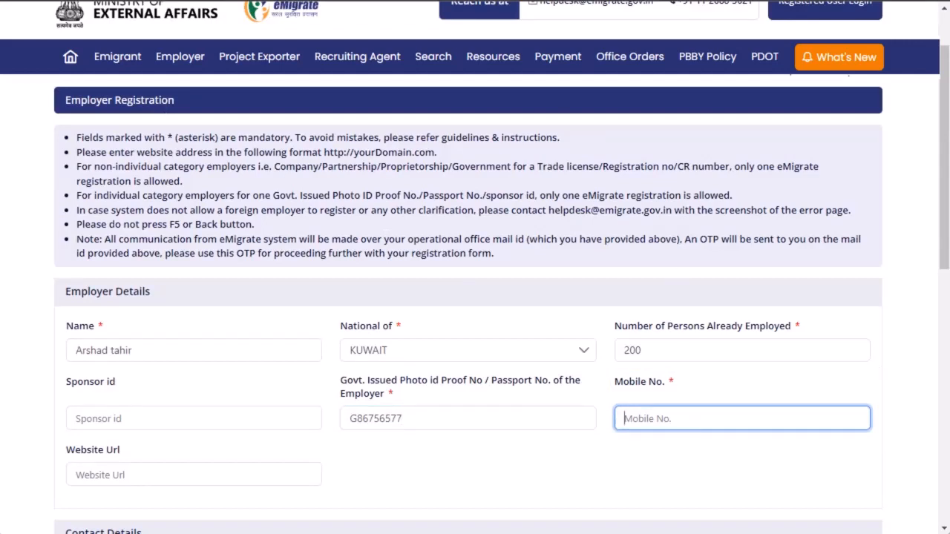
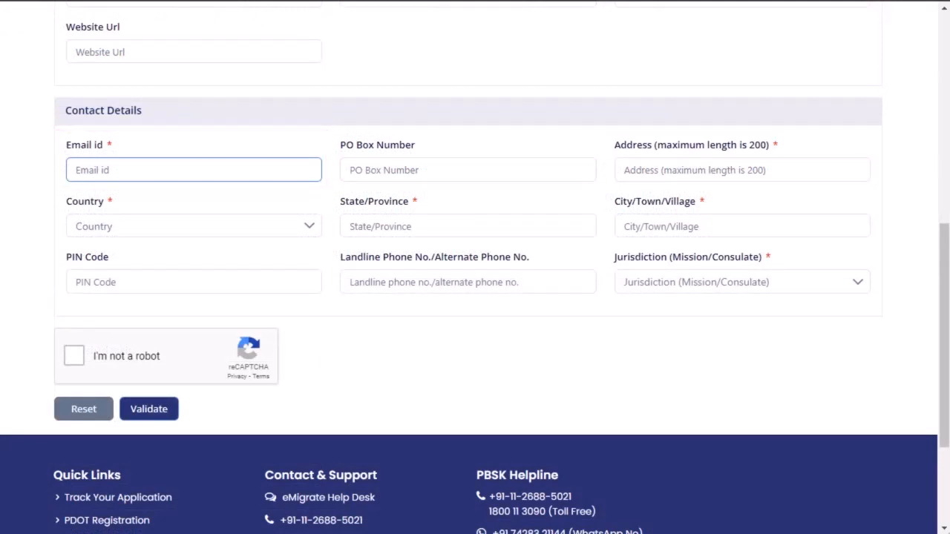
Fill in the employer's email id and set the country to KUWAIT in the contact details.
left_click(122, 170)
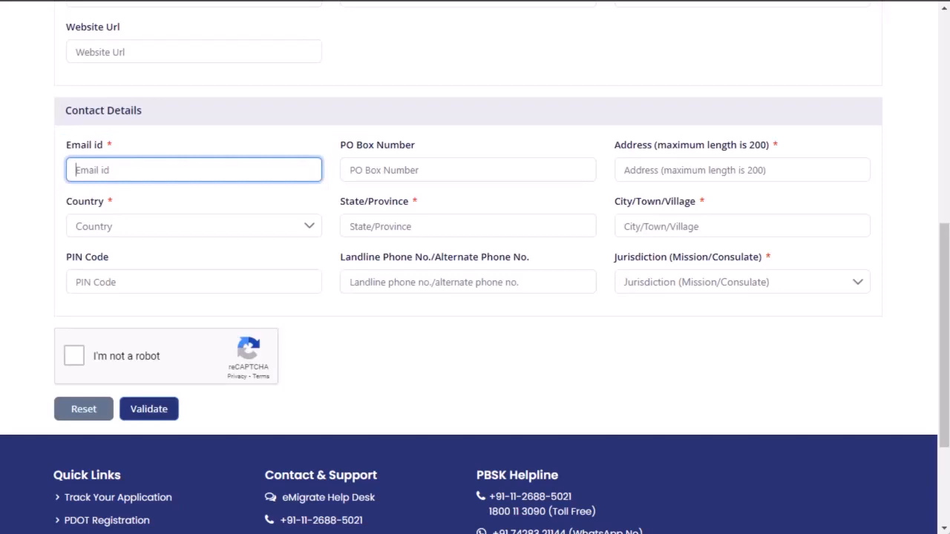
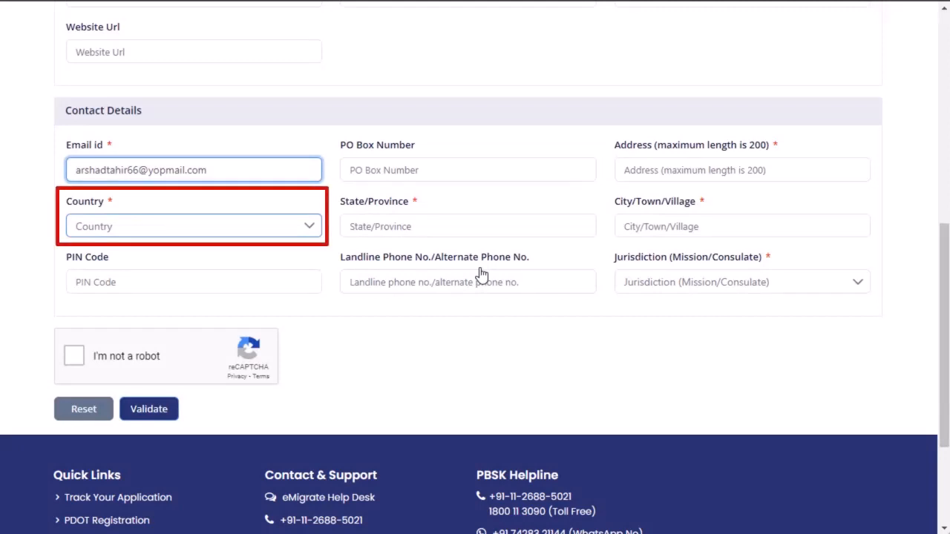
left_click(129, 232)
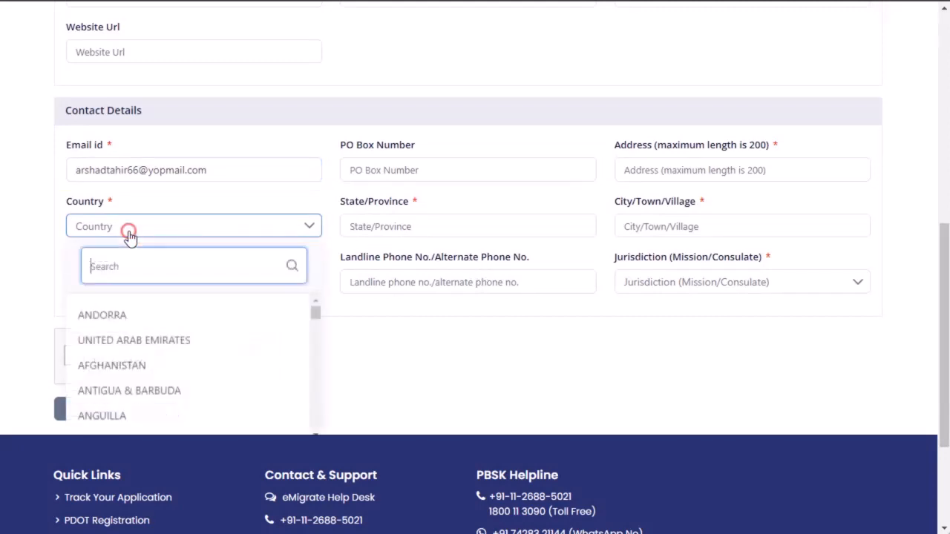
type("ku")
left_click(121, 316)
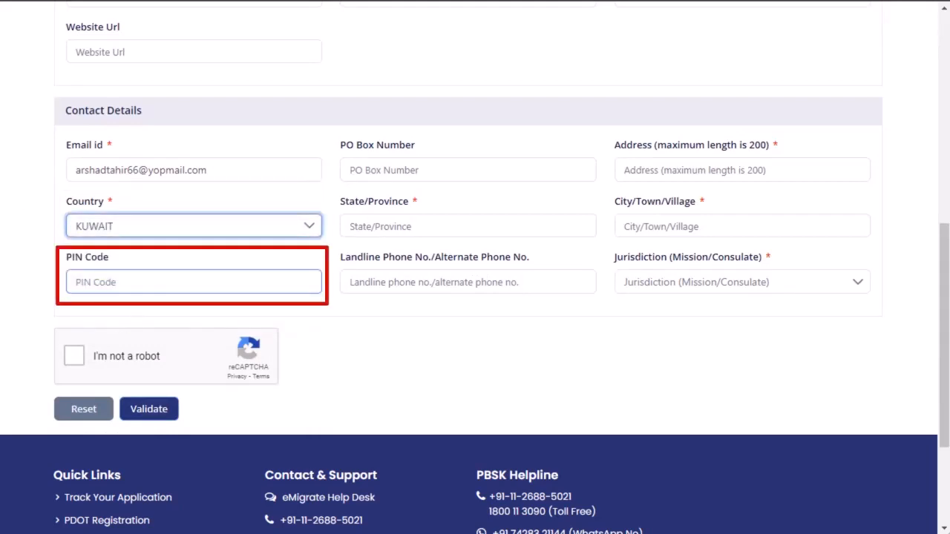
Enter the employer's state or province in the contact details.
left_click(159, 282)
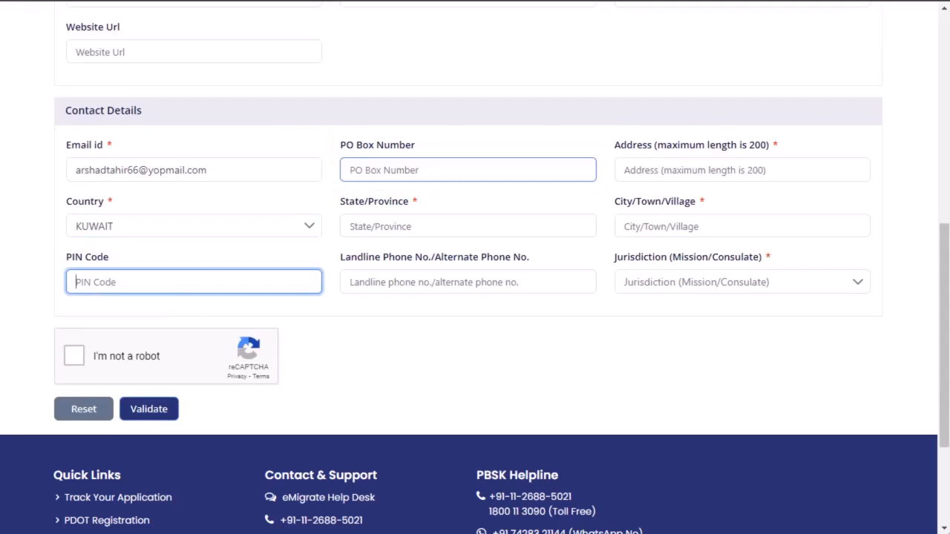
left_click(484, 165)
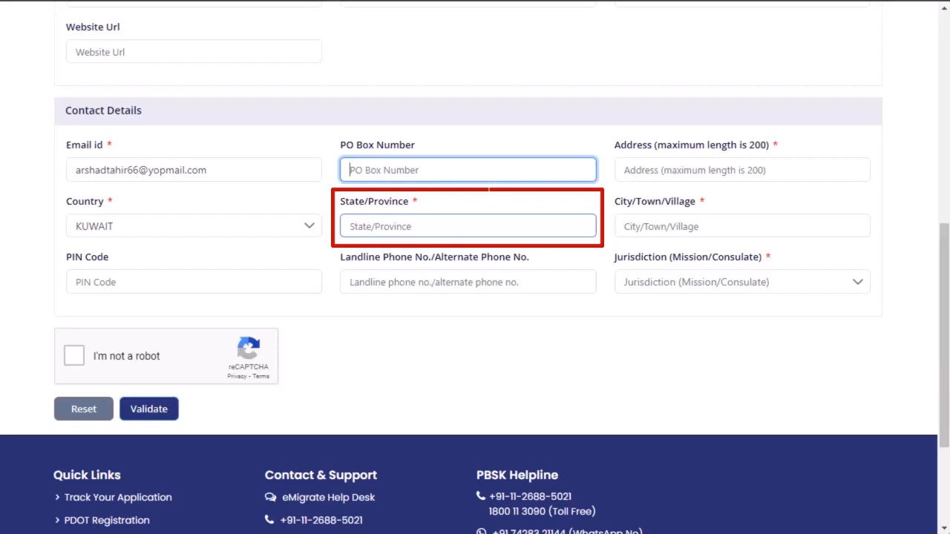
left_click(477, 225)
type("a")
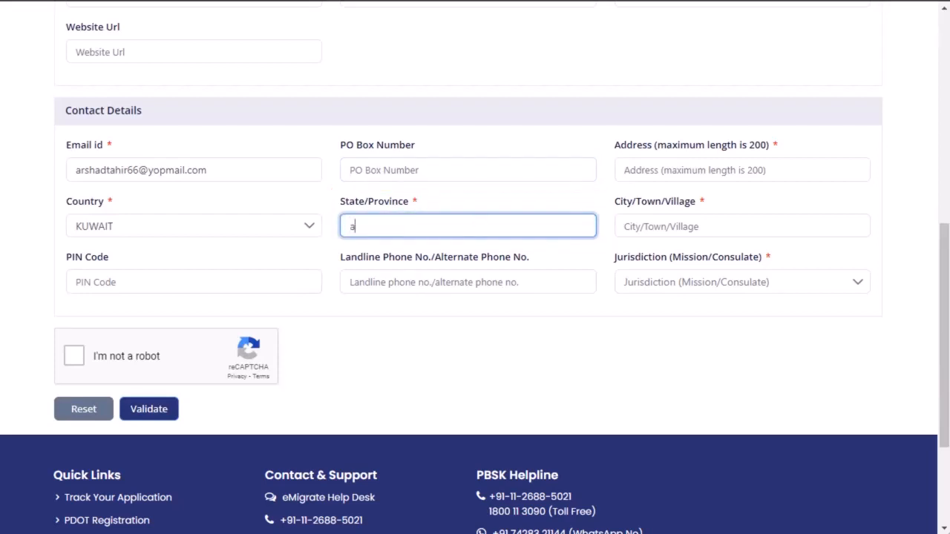
type("lhadid")
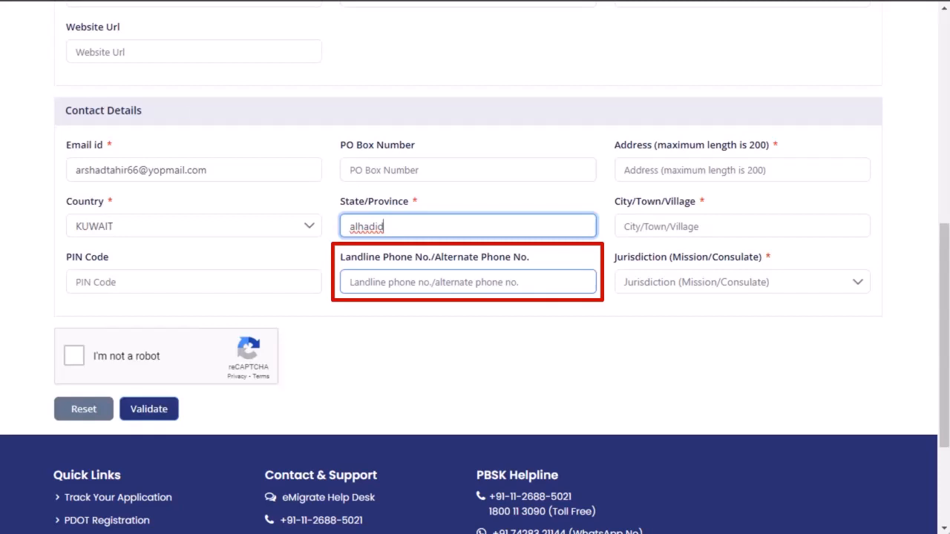
Fill in the employer's address and the city, town or village in the contact details.
left_click(476, 279)
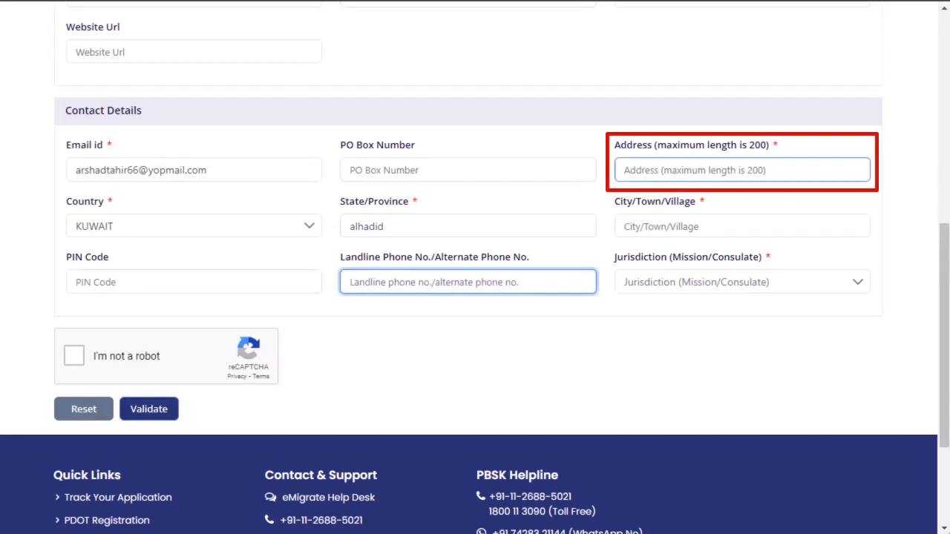
left_click(629, 170)
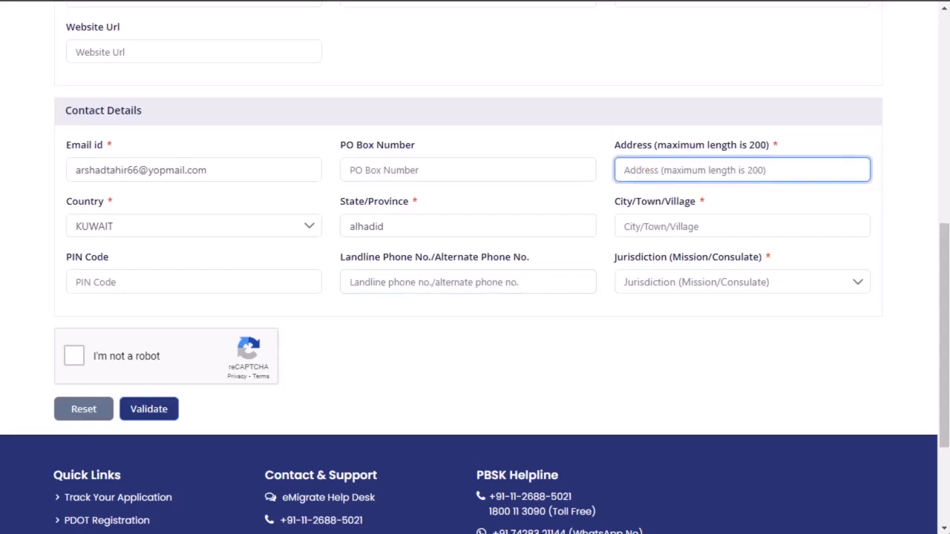
type("kuwa")
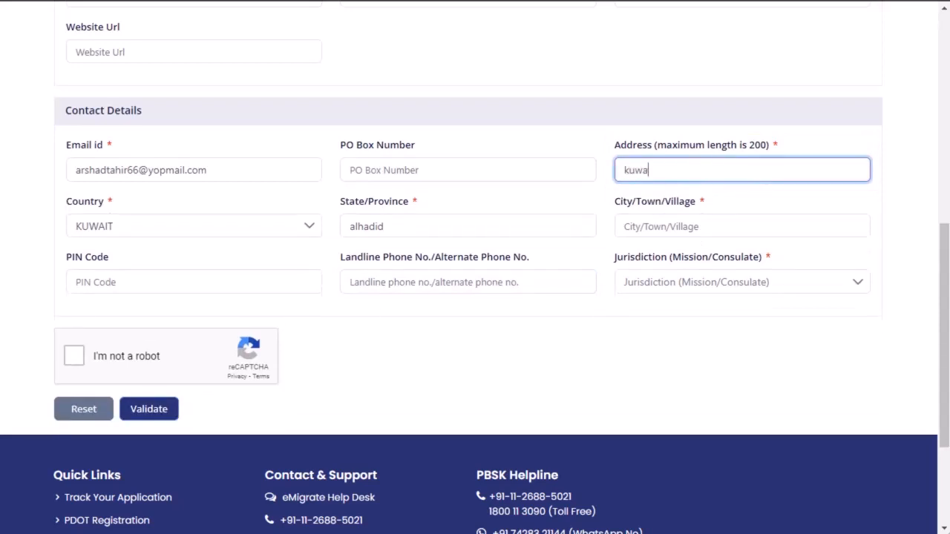
type("it city")
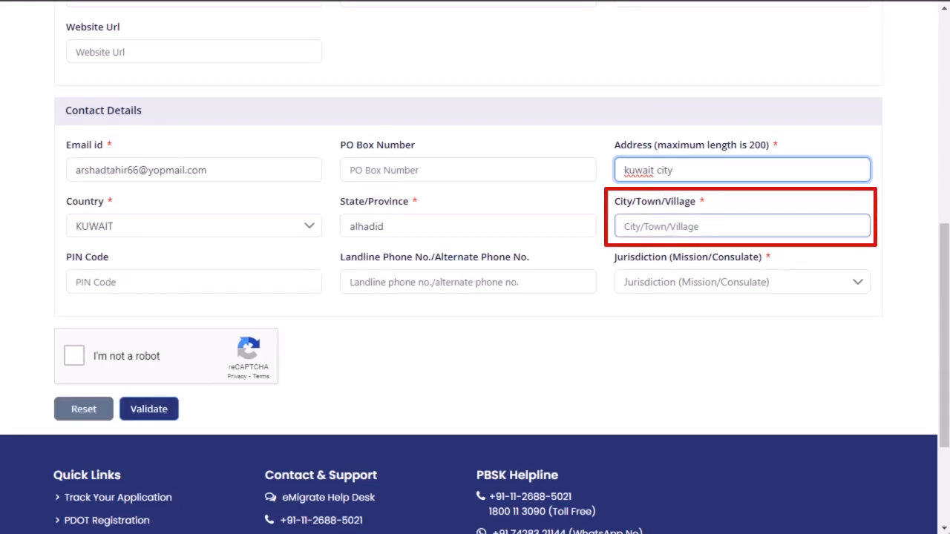
left_click(643, 223)
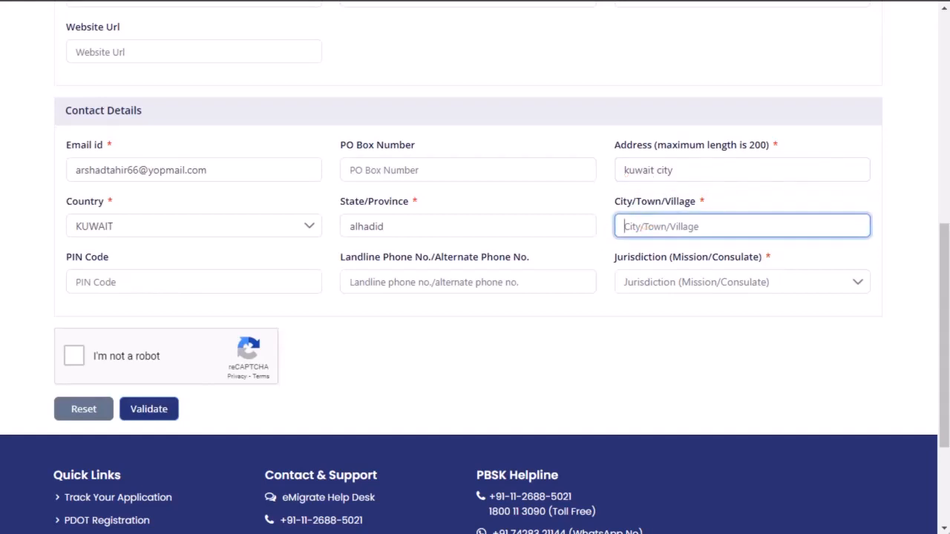
type("al")
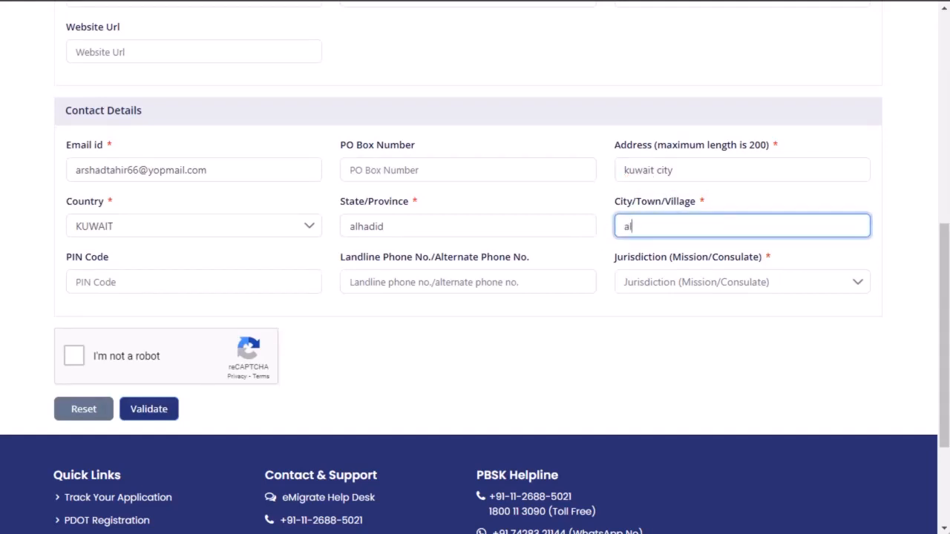
type("bert")
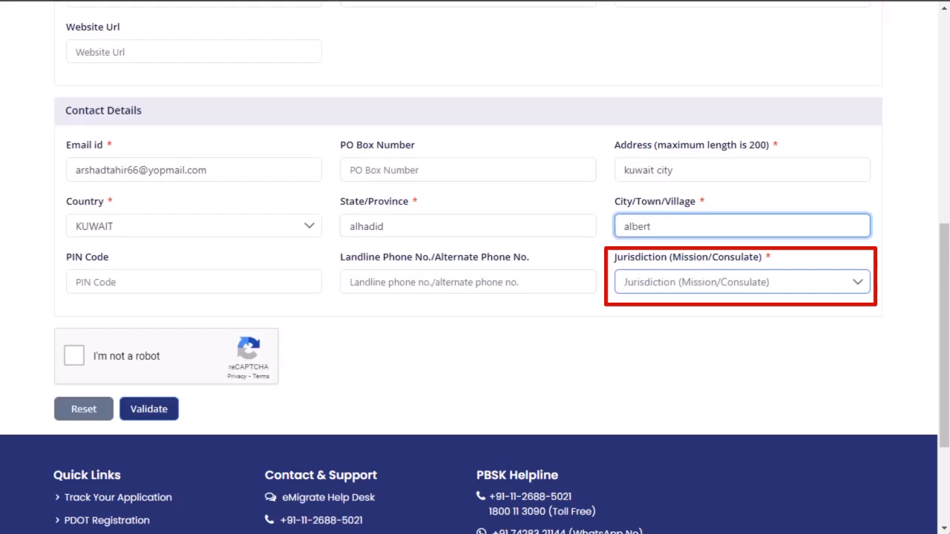
Set the jurisdiction in the contact details to Embassy Of India, Kuwait City.
left_click(674, 287)
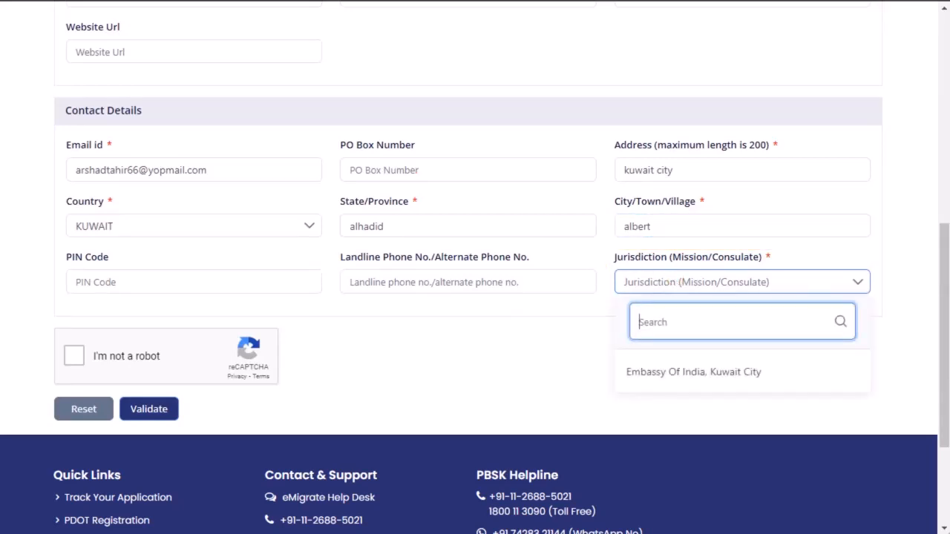
type("Embassy of in")
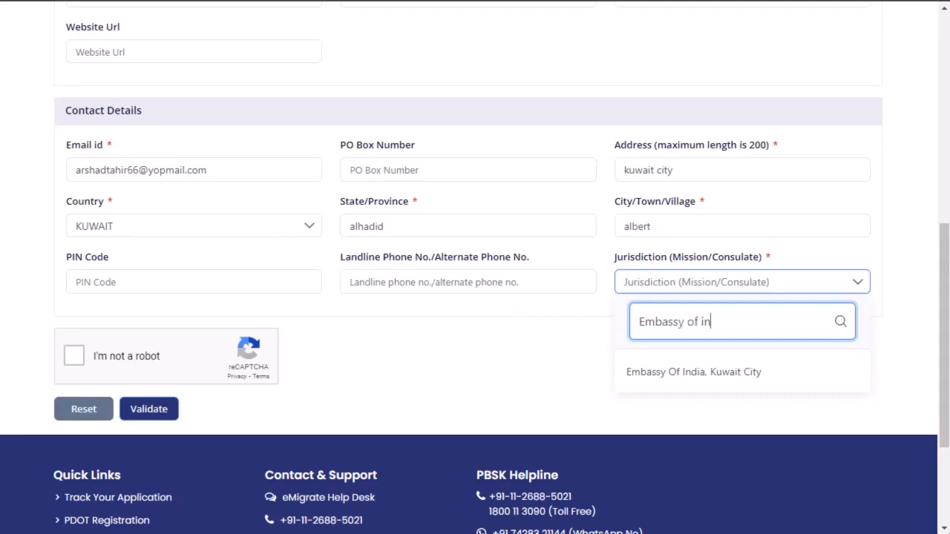
type("dia")
left_click(690, 377)
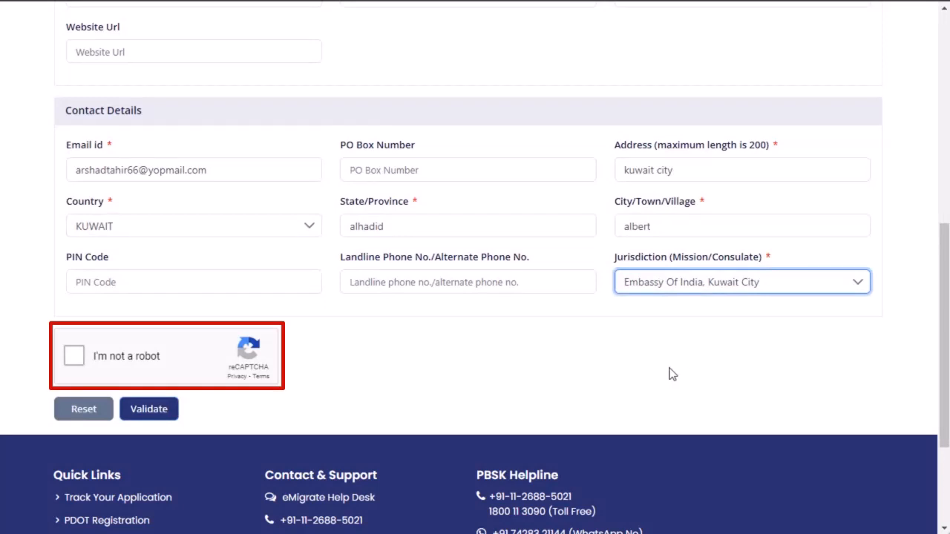
Validate the individual employer registration by completing the reCAPTCHA check and entering the emailed OTP.
left_click(75, 356)
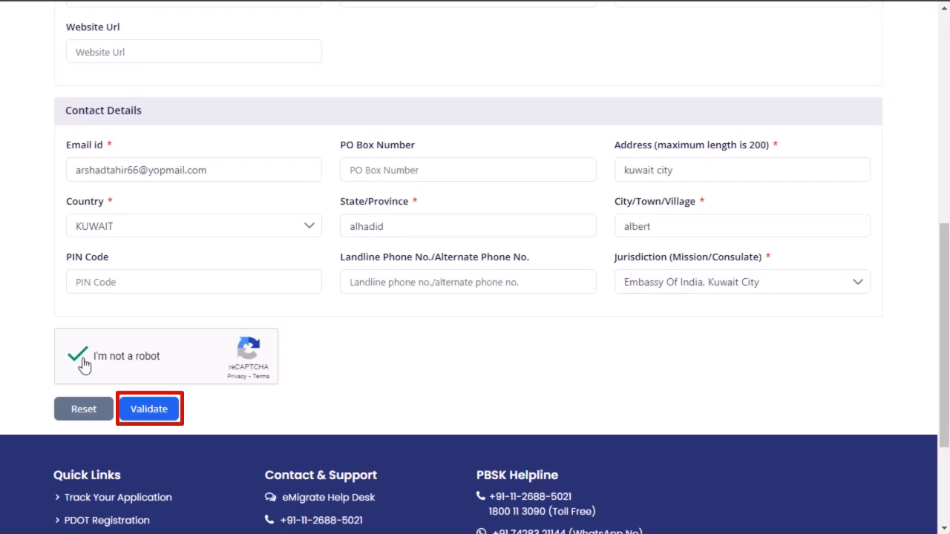
left_click(140, 414)
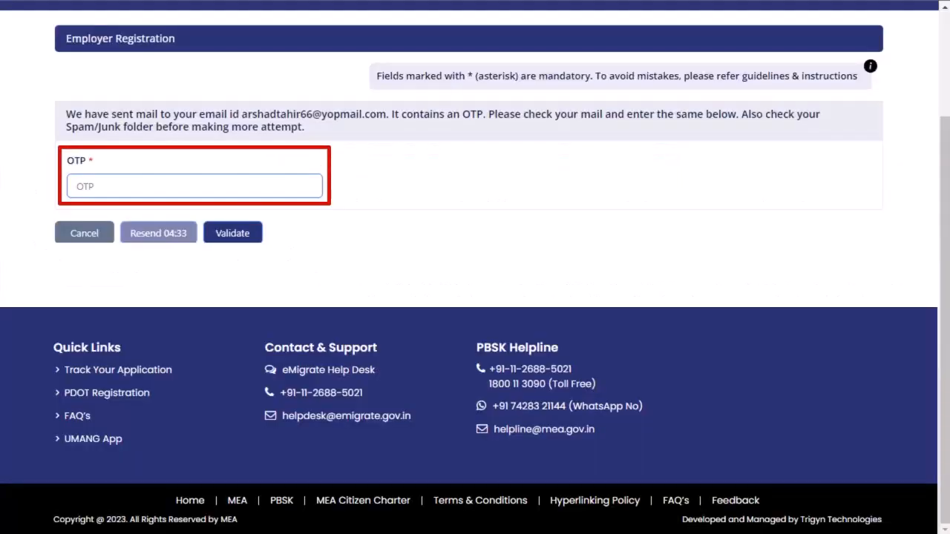
left_click(121, 186)
key("ctrl+v")
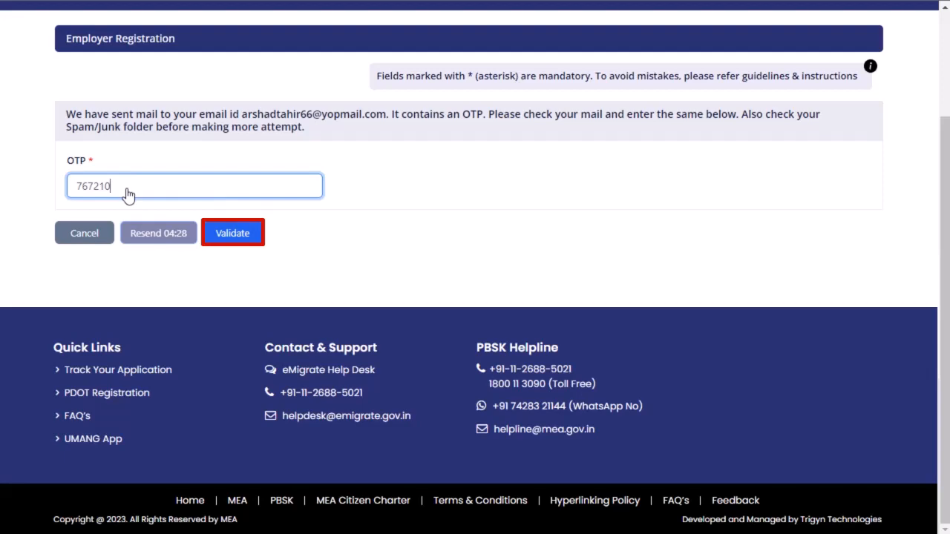
left_click(233, 234)
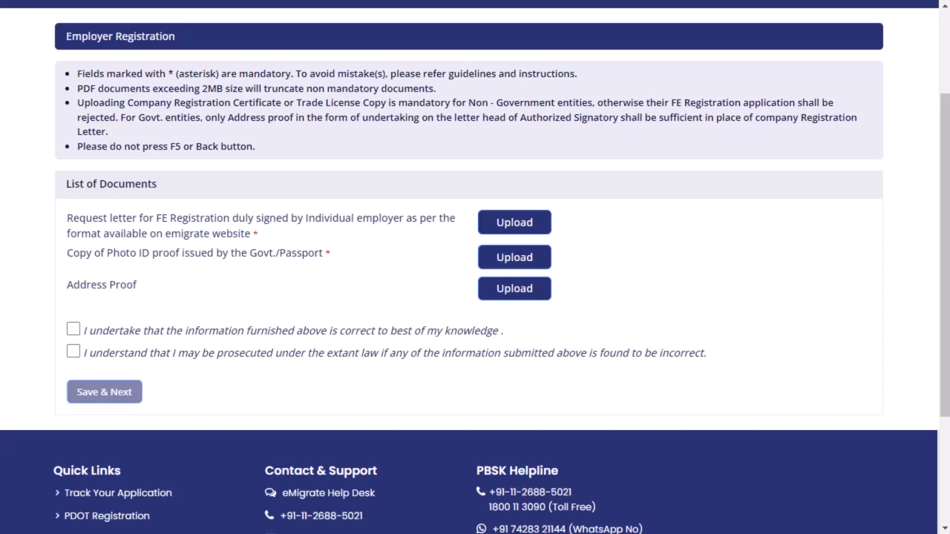
Upload ReqLtrMisFERegIndvdEmp.pdf as the signed request letter and Photo ID.pdf as the copy of the photo ID proof.
left_click(543, 235)
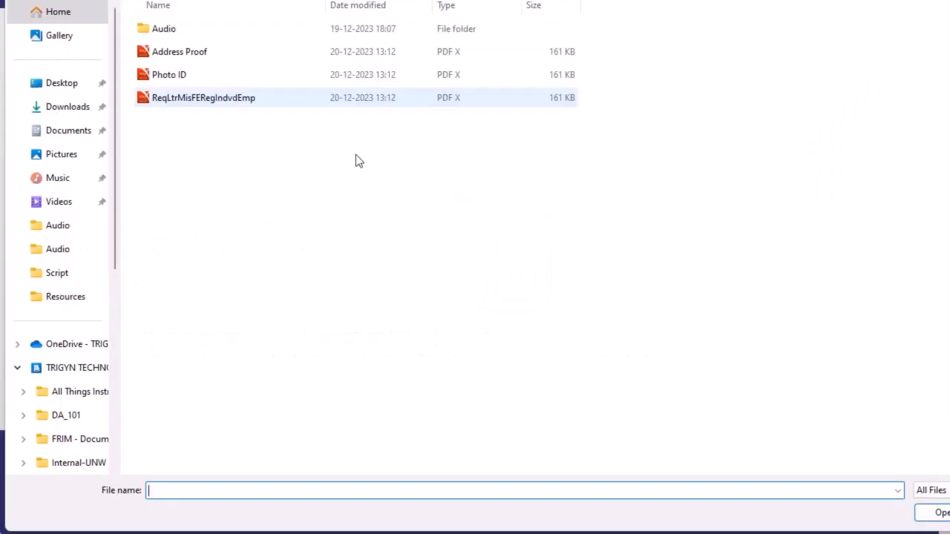
left_click(227, 104)
double_click(227, 104)
left_click(542, 263)
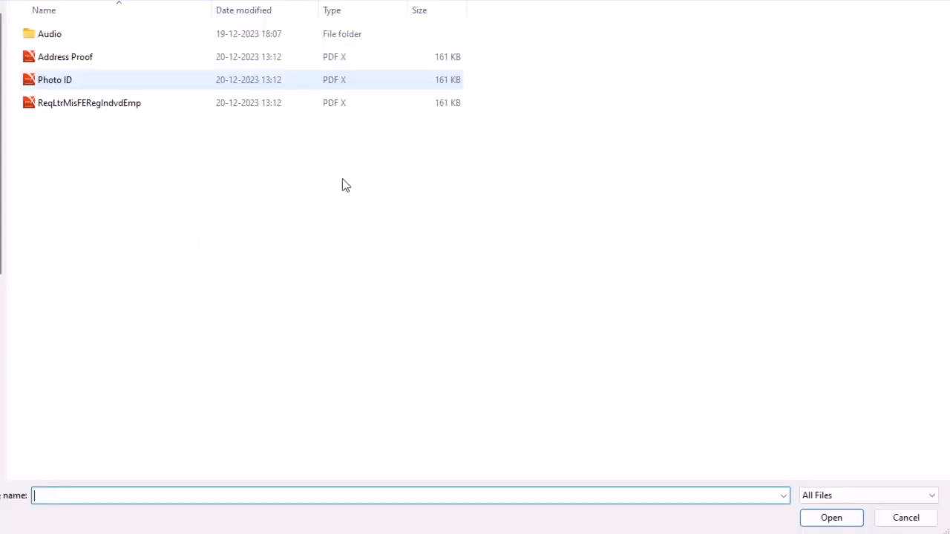
left_click(115, 79)
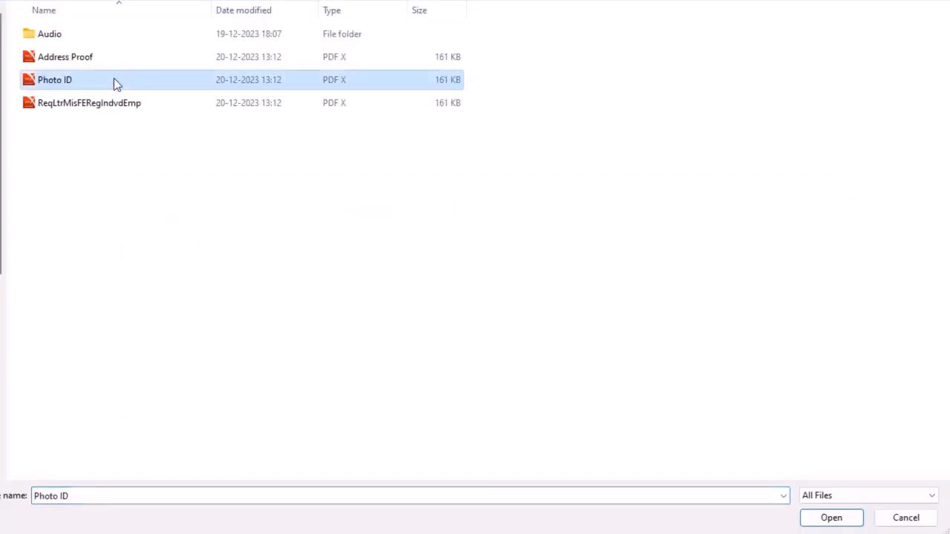
double_click(115, 80)
Upload Address Proof.pdf as the employer's address proof in the list of documents.
left_click(539, 299)
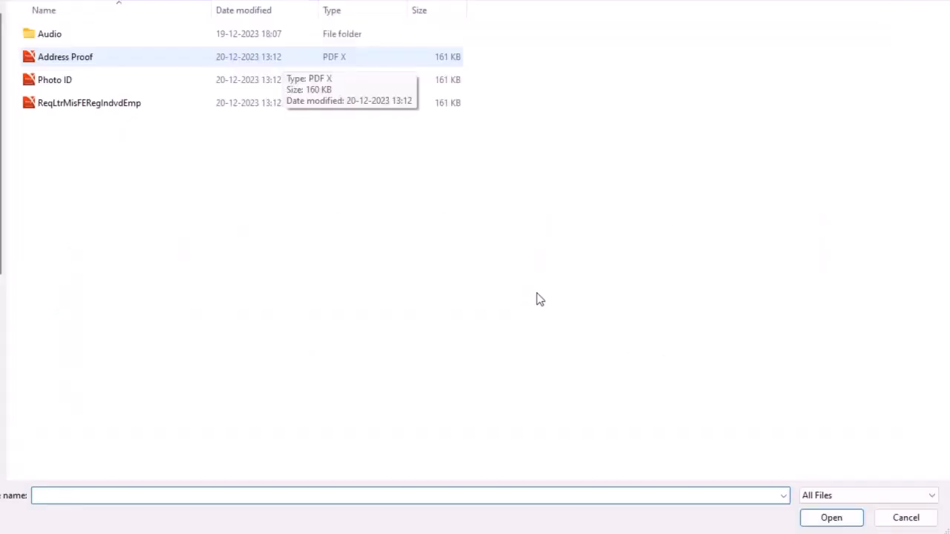
left_click(283, 58)
double_click(283, 60)
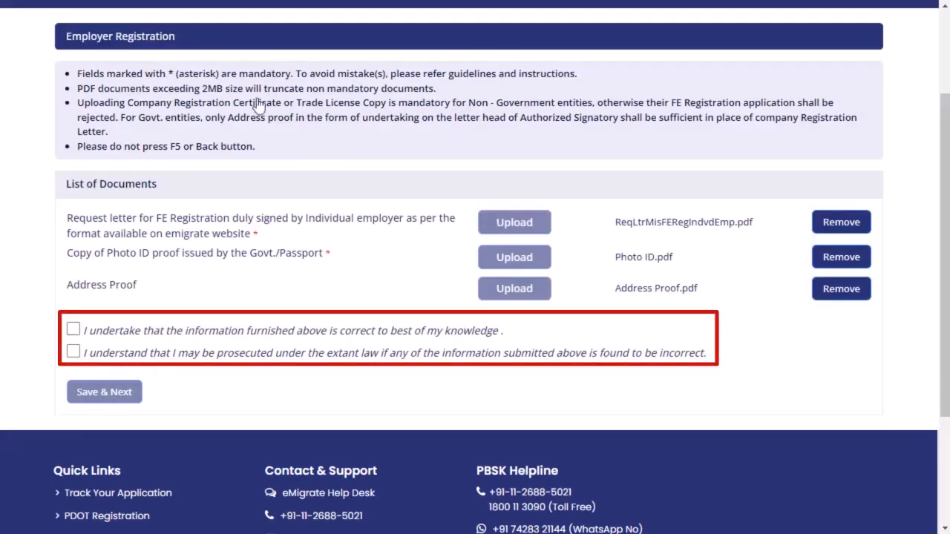
Accept both declarations and submit the individual employer's registration.
left_click(74, 331)
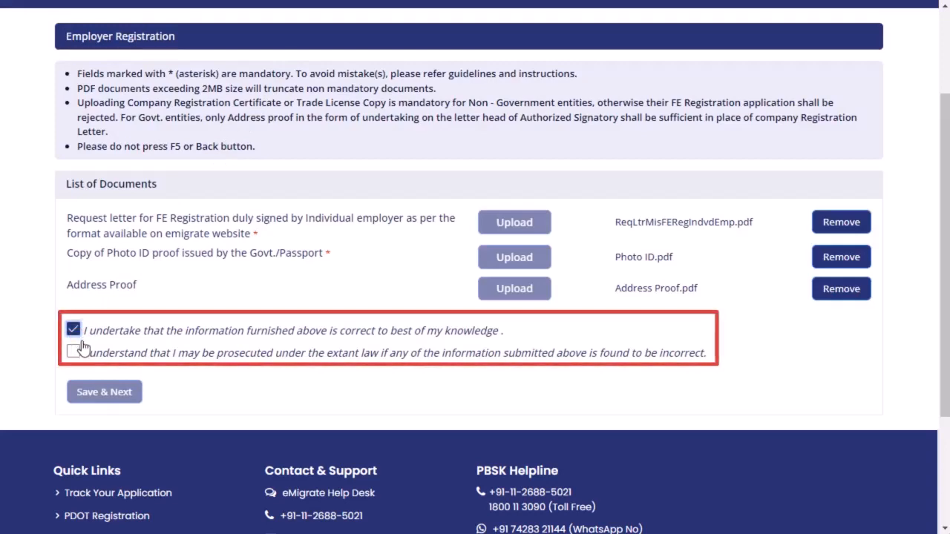
left_click(74, 352)
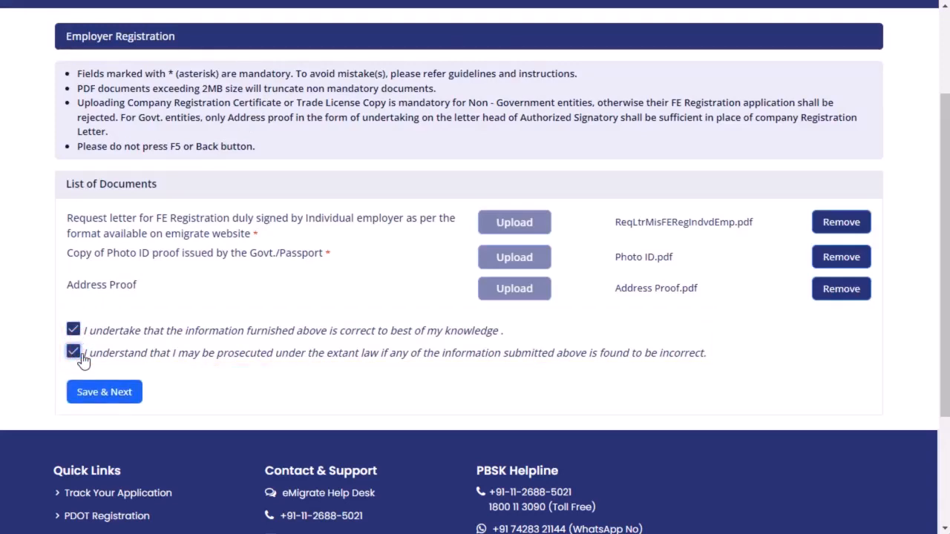
left_click(104, 394)
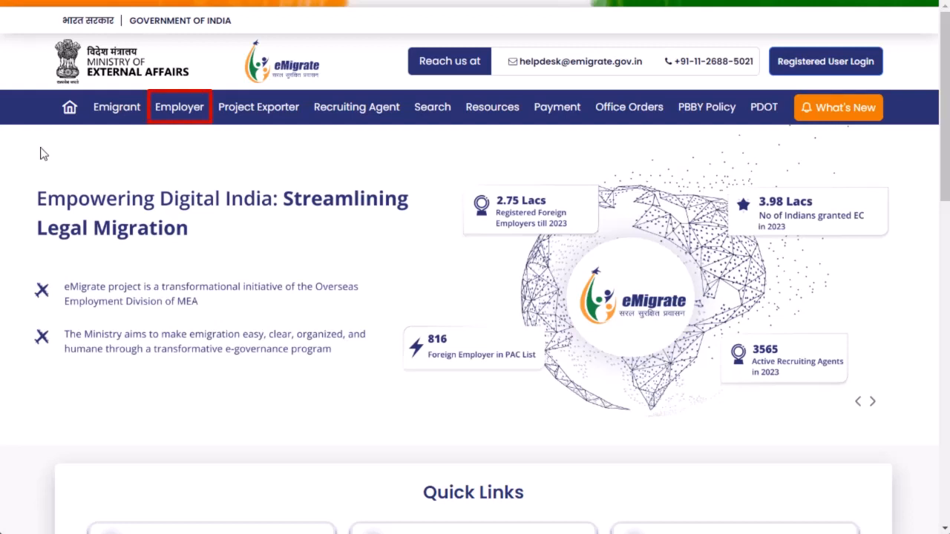
Open the employer registration form for a Company / Partnership / Proprietorship / Government type employer.
left_click(194, 117)
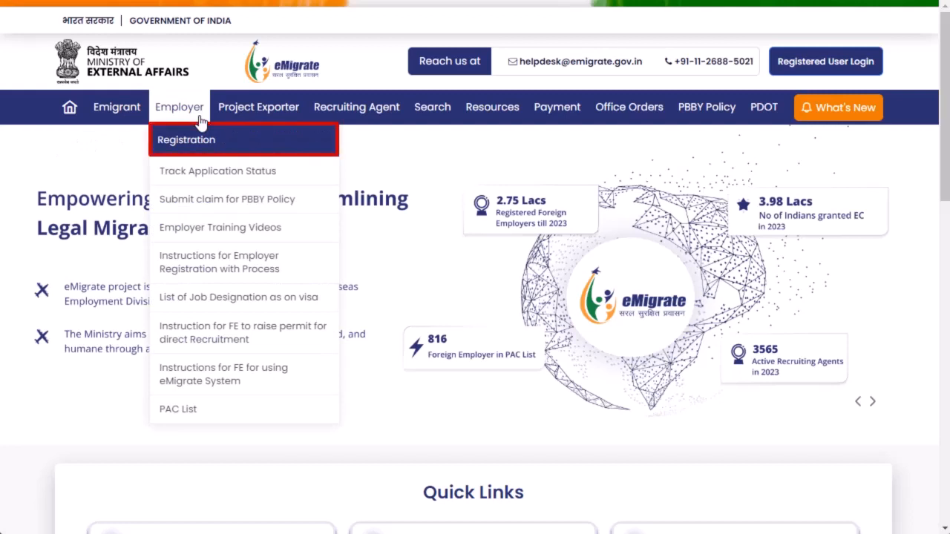
left_click(233, 147)
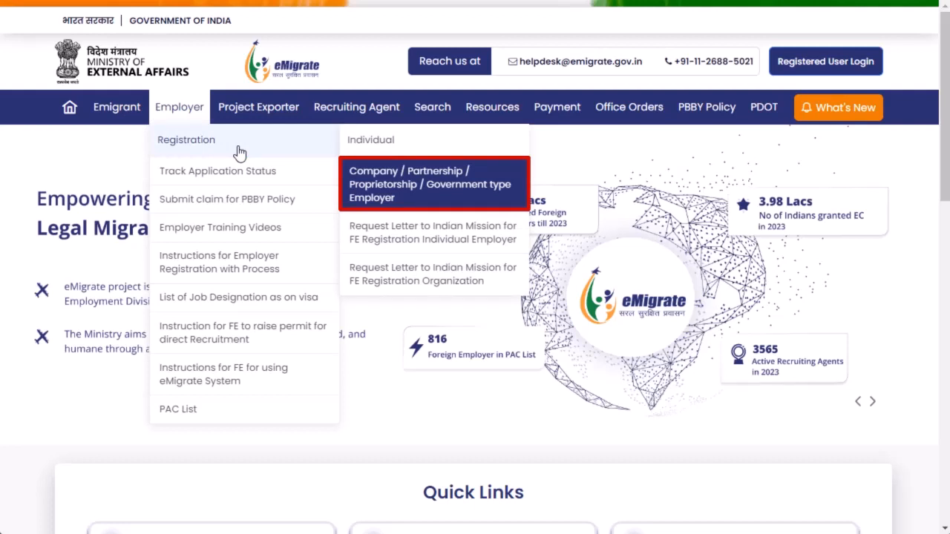
left_click(427, 206)
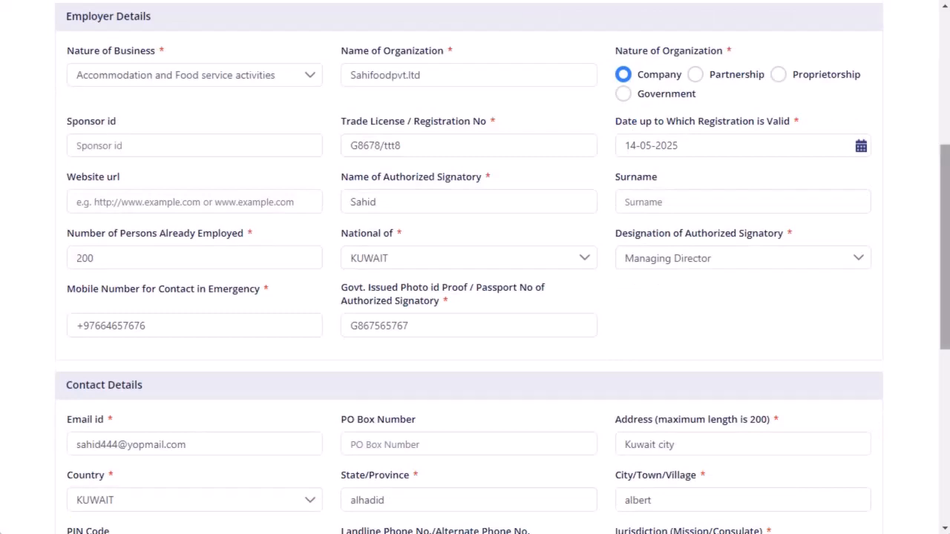
Validate the filled-in company employer form by completing the reCAPTCHA check and entering the emailed OTP.
scroll(475, 268, "down", 5)
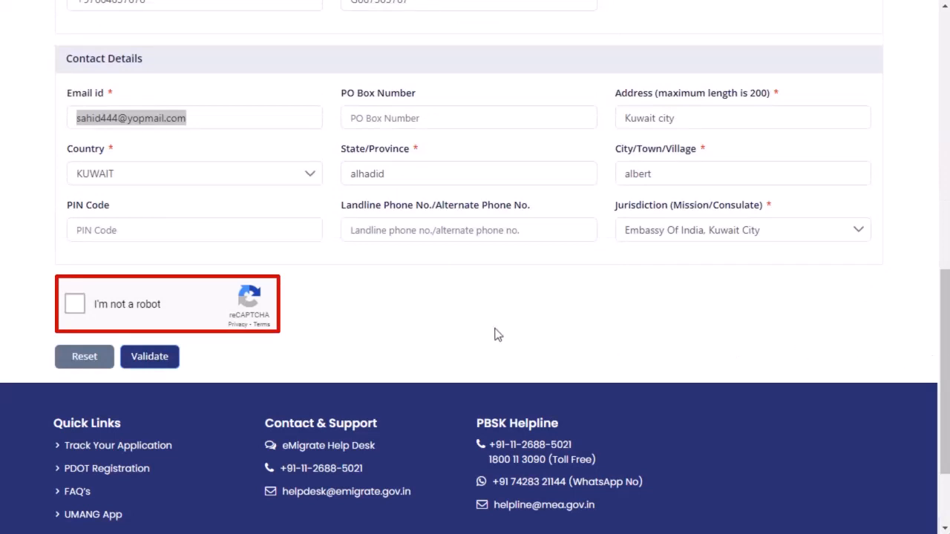
left_click(80, 305)
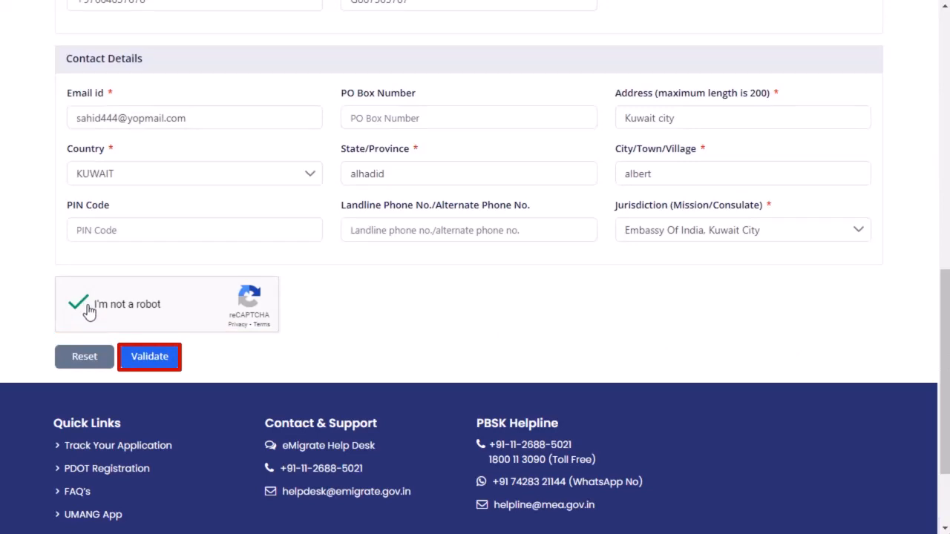
left_click(149, 359)
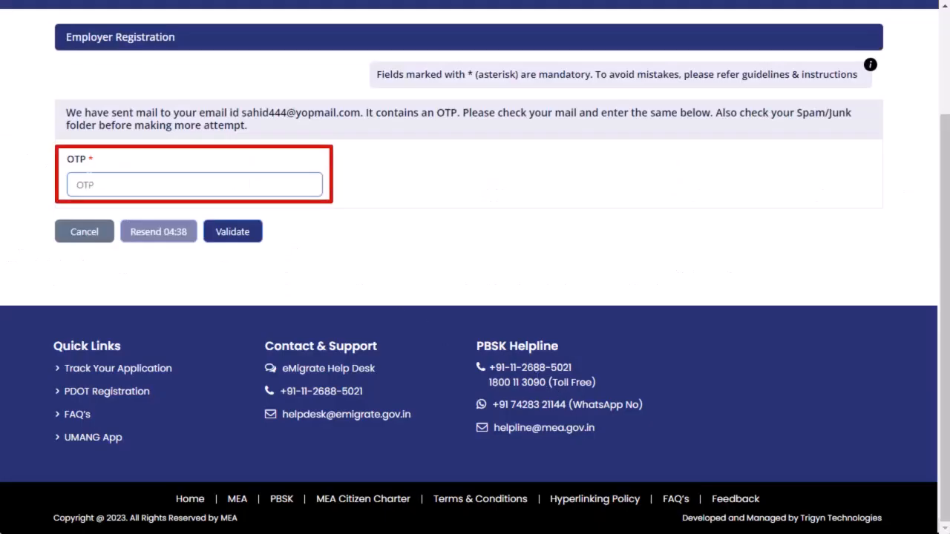
left_click(85, 178)
key("ctrl+v")
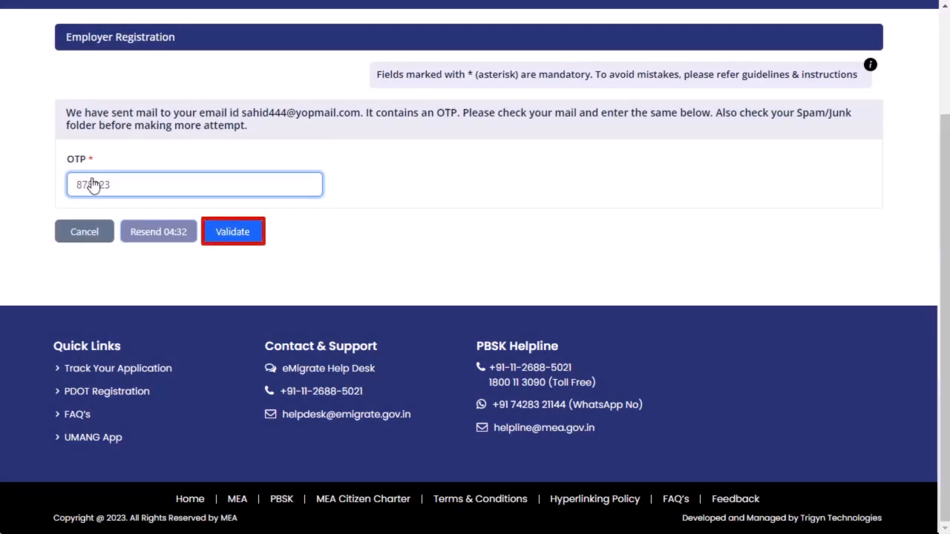
left_click(227, 238)
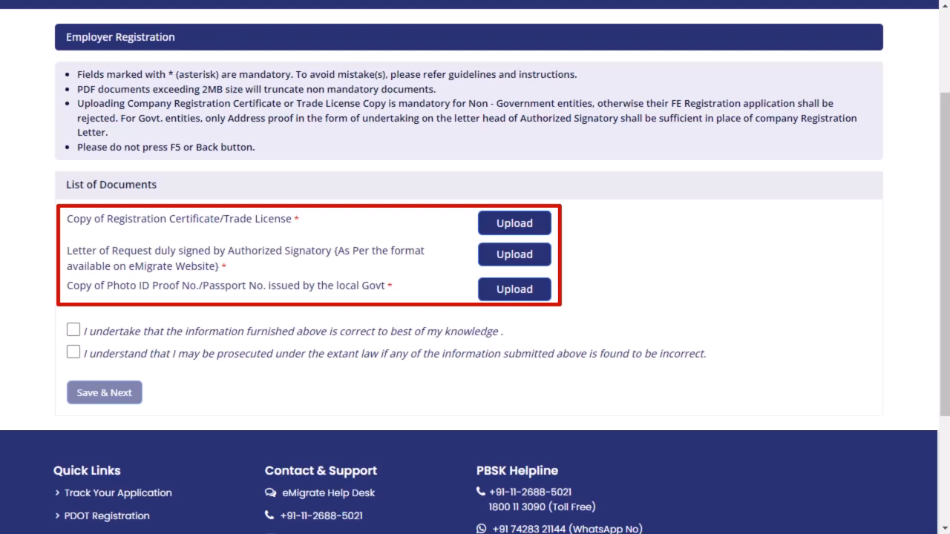
Upload Dummy_01.pdf as the registration certificate or trade license and Dummy_02.pdf as the signed letter of request.
left_click(514, 223)
double_click(47, 81)
left_click(541, 261)
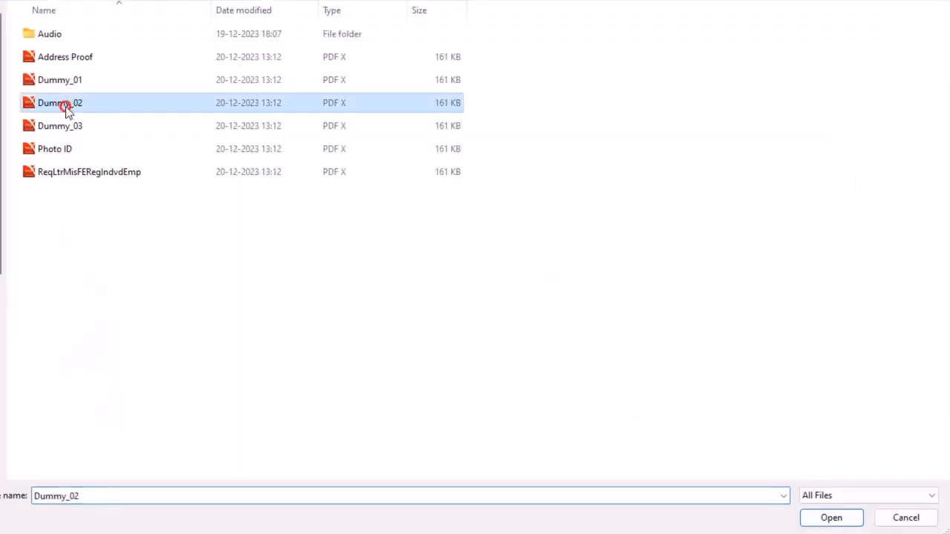
double_click(64, 108)
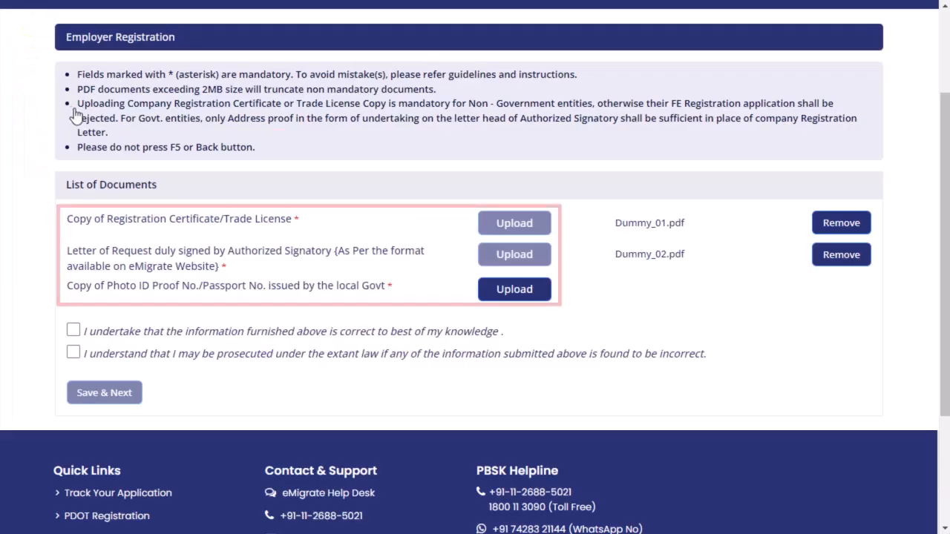
Upload Dummy_03.pdf as the copy of the photo ID proof or passport issued by the local government.
left_click(503, 296)
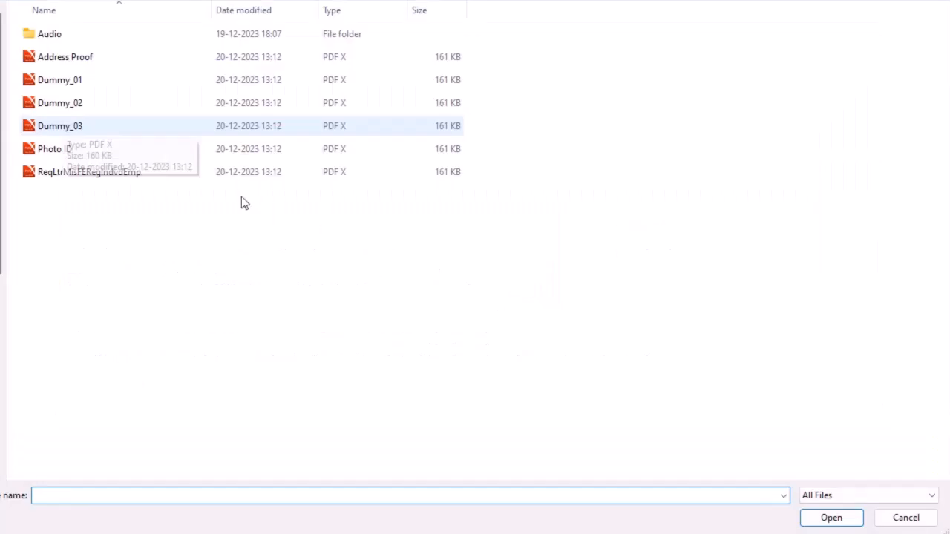
left_click(63, 128)
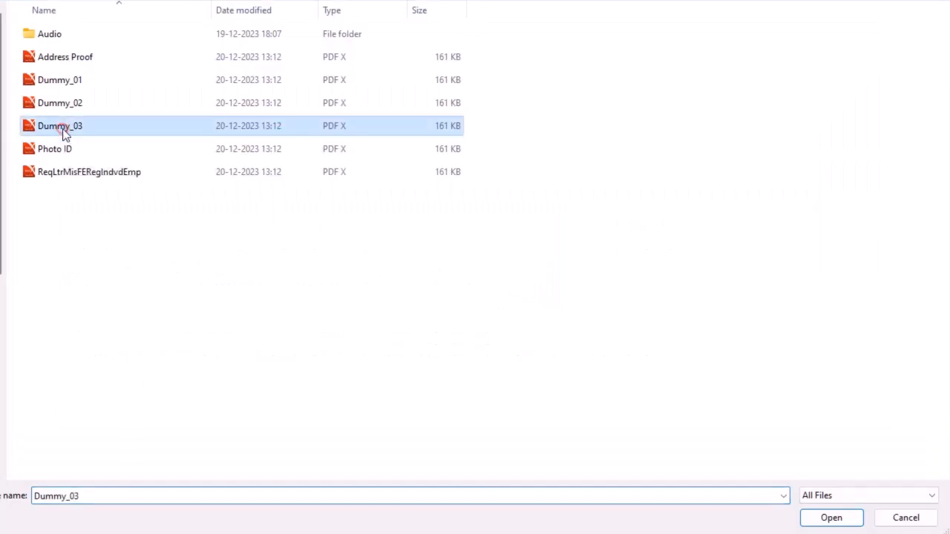
double_click(63, 129)
Accept both declarations and submit the company employer's registration.
left_click(73, 330)
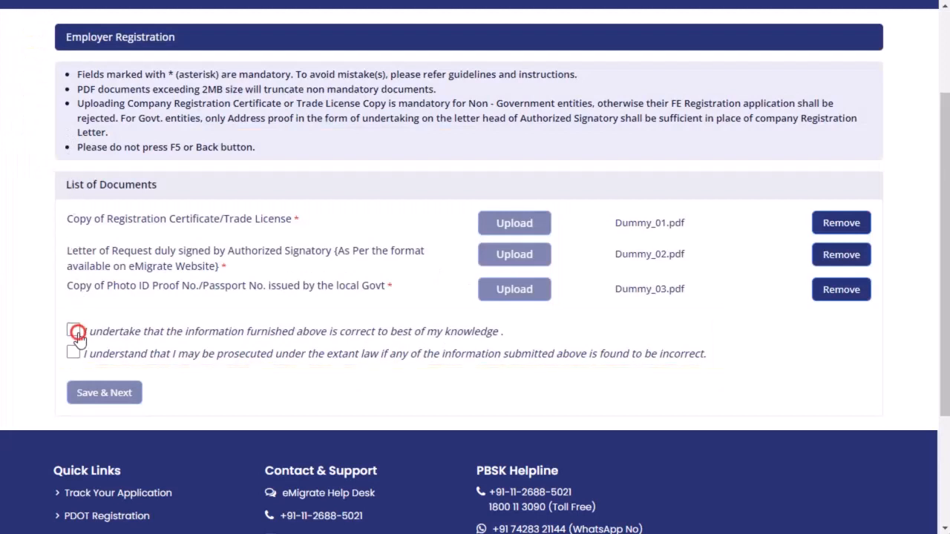
left_click(73, 352)
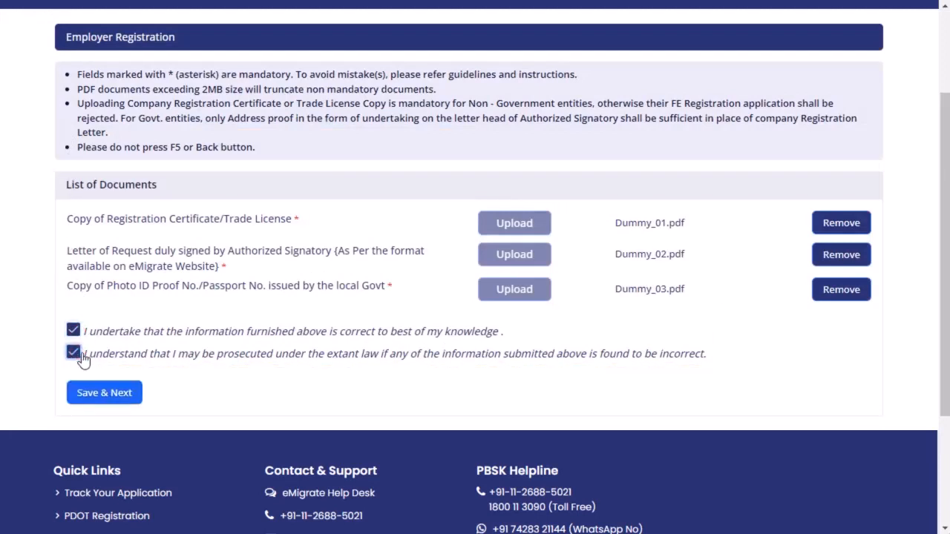
left_click(96, 396)
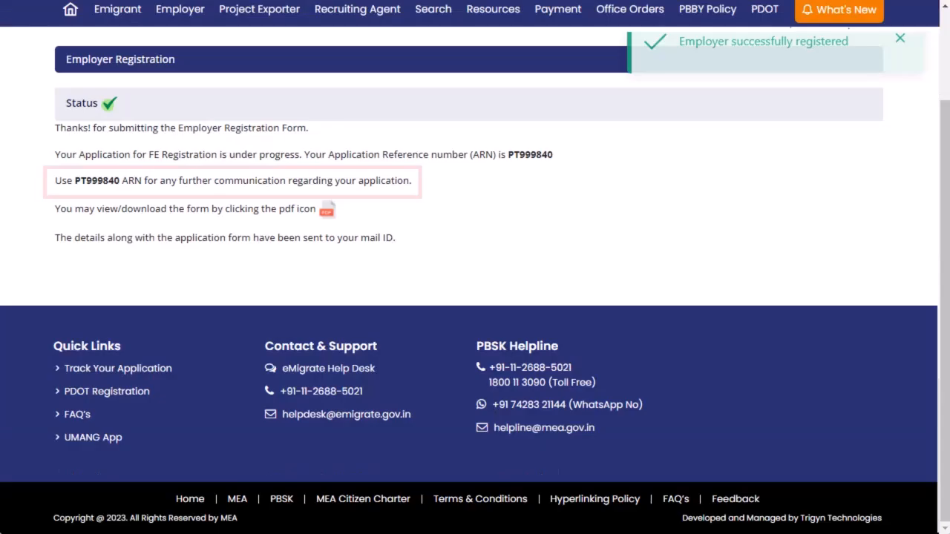